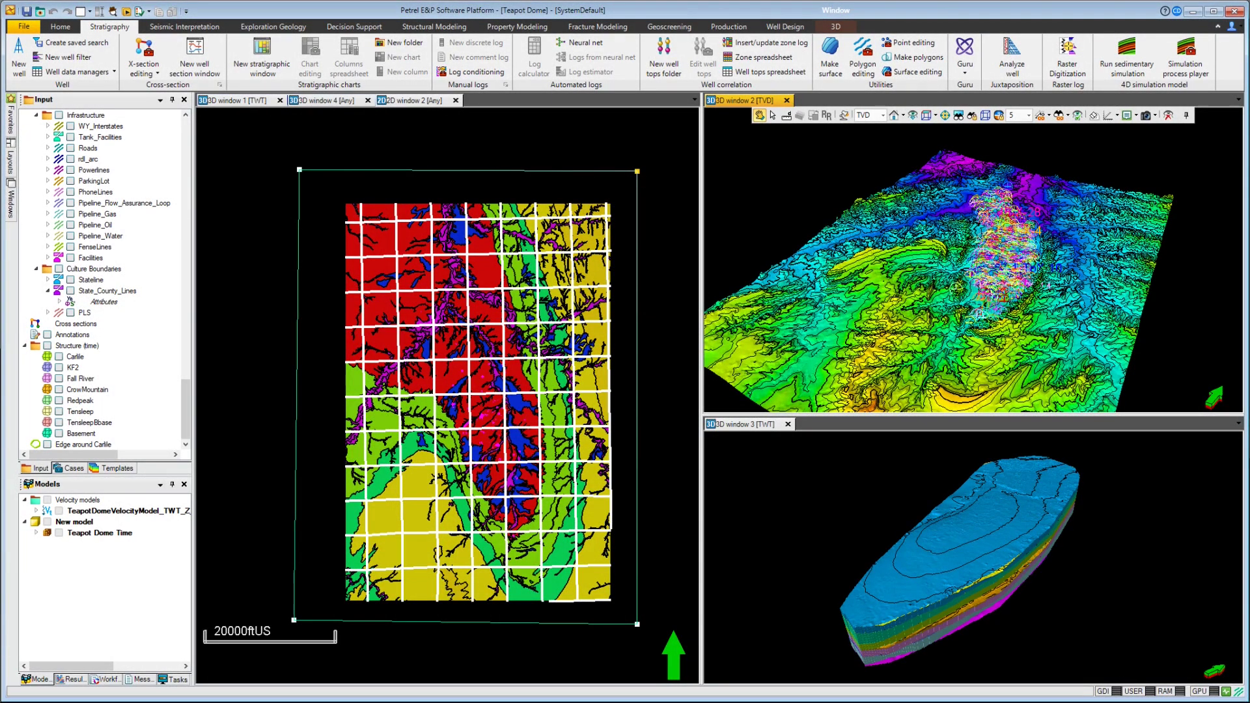
- Look through the input data tree from the wells down to the structure surfaces and Polygons 1
{"action": "left_click_drag", "start_coordinate": [187, 422], "coordinate": [183, 360]}
{"action": "left_click_drag", "start_coordinate": [186, 205], "coordinate": [186, 117]}
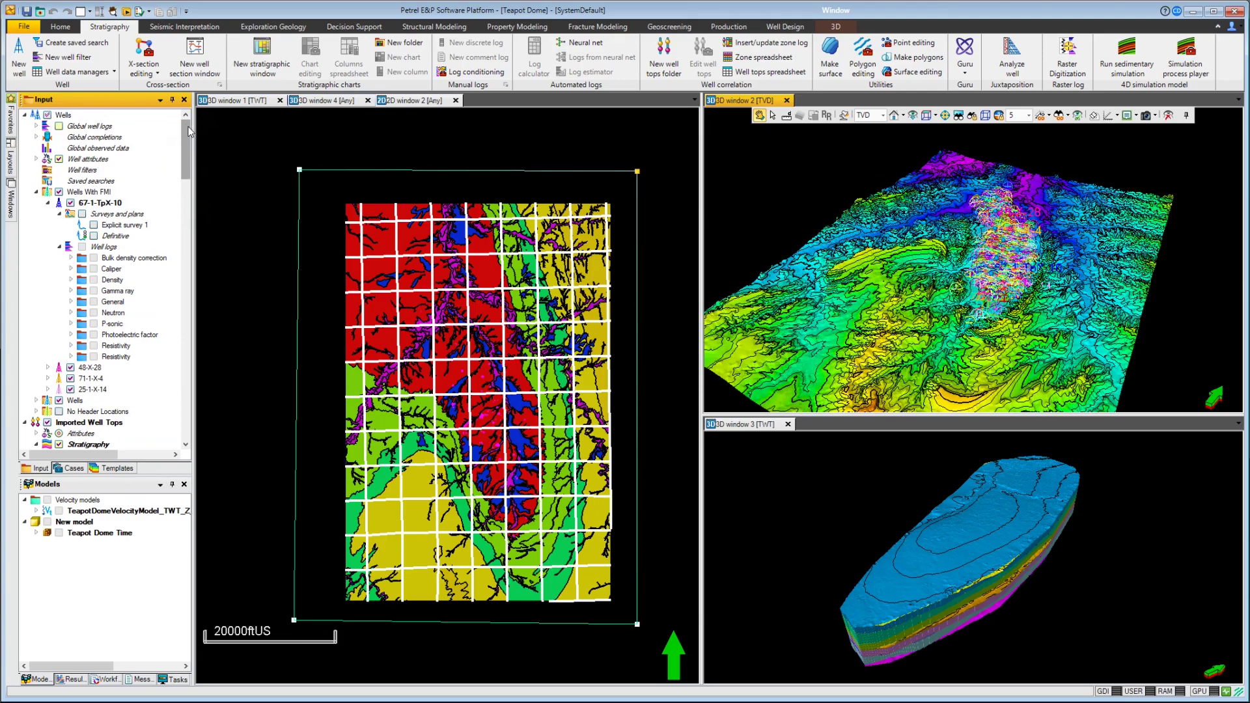
{"action": "left_click_drag", "start_coordinate": [188, 131], "coordinate": [188, 409]}
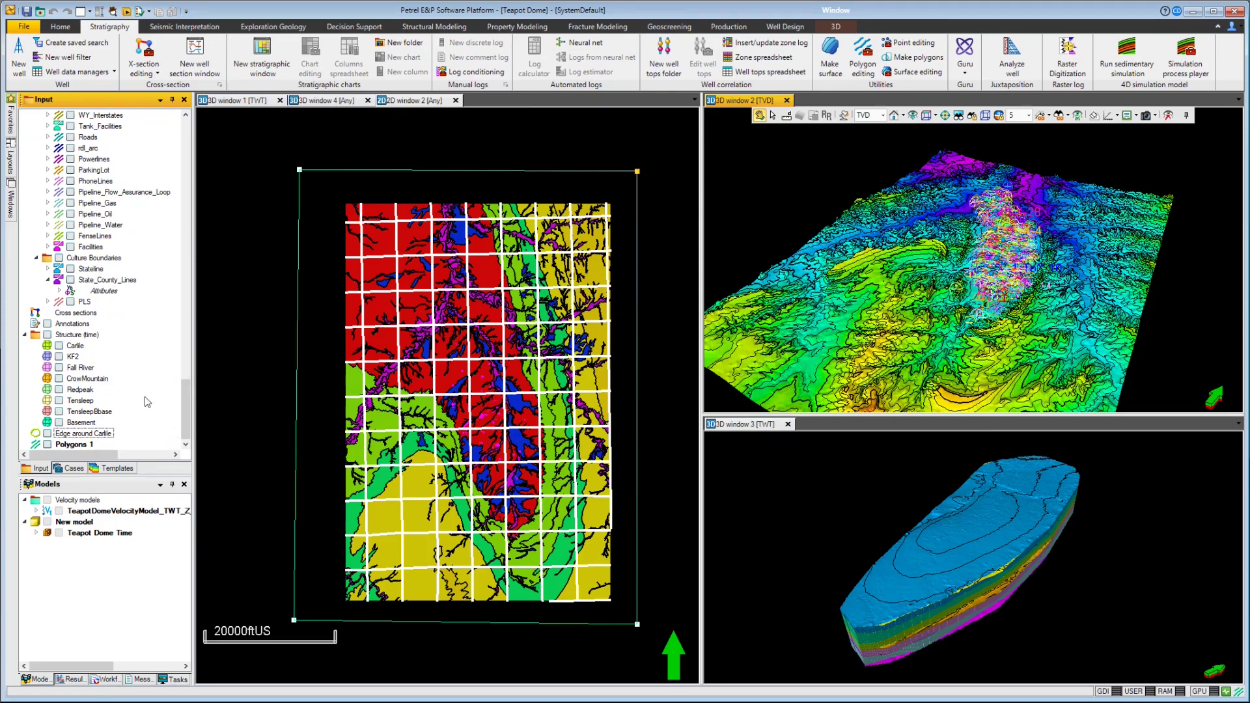
- Expand the Teapot Dome Time grid under New model and look over its contents
{"action": "left_click", "coordinate": [123, 487]}
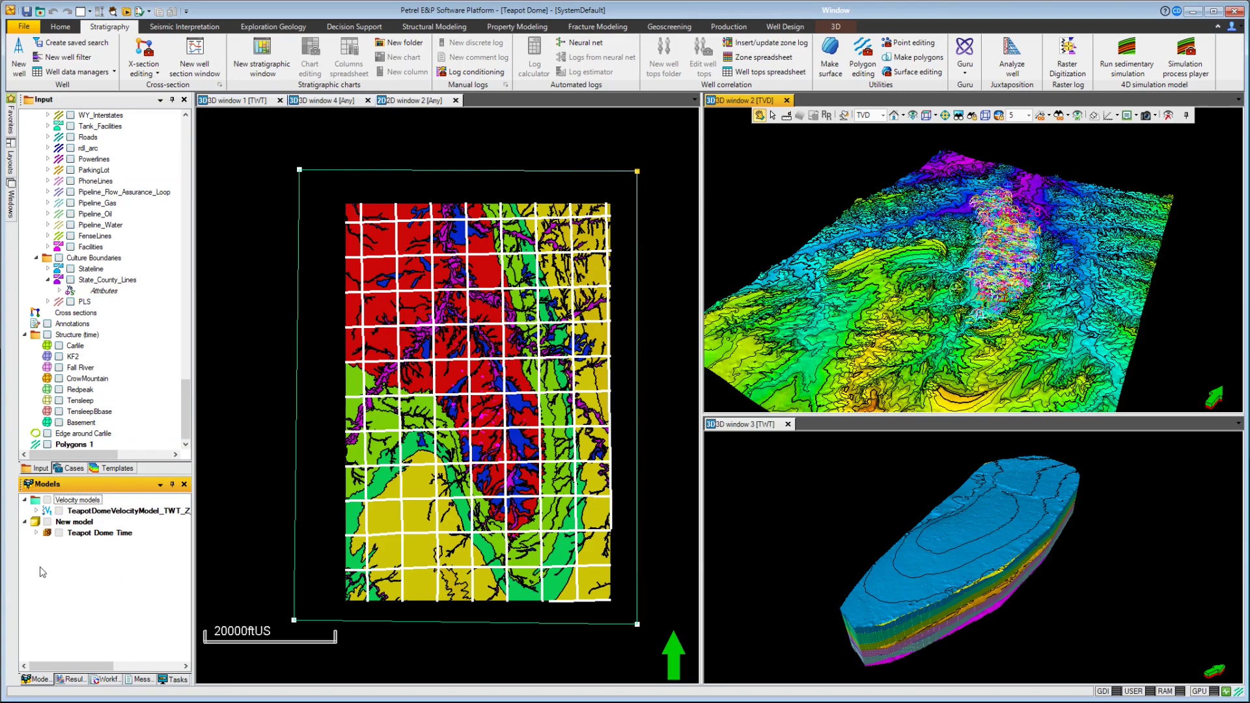
{"action": "left_click", "coordinate": [36, 533]}
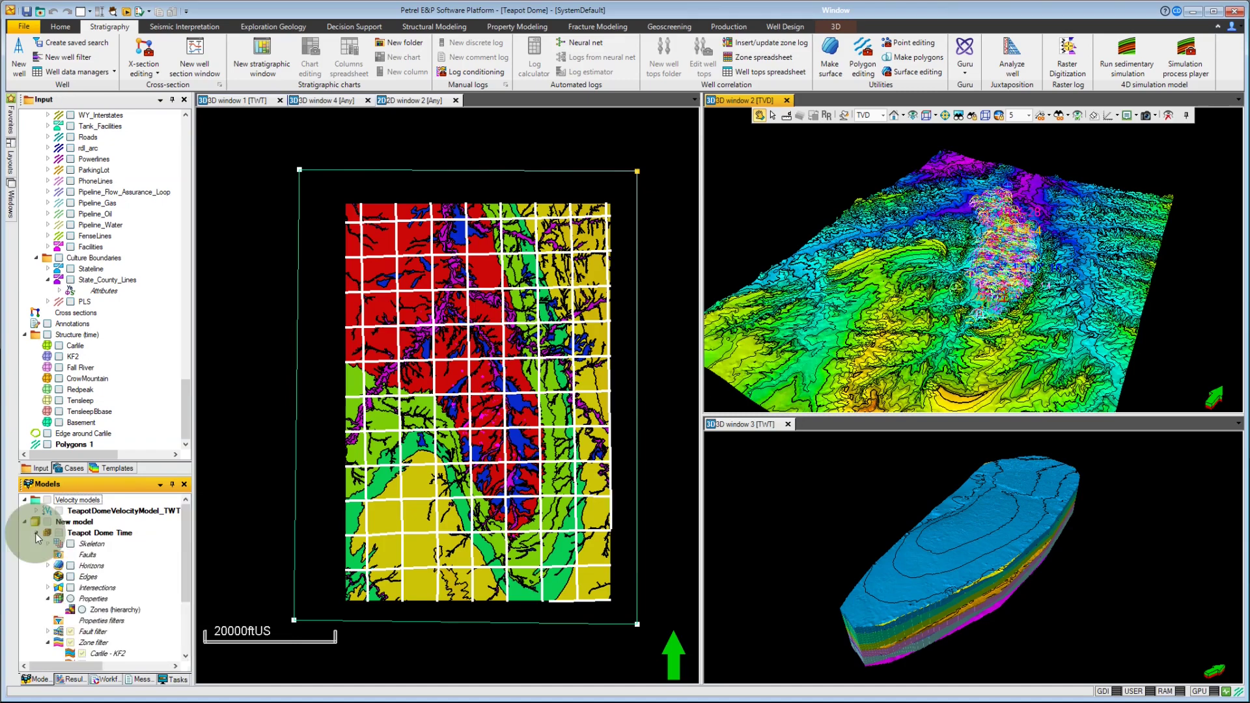
{"action": "scroll", "coordinate": [97, 566], "scroll_direction": "down", "scroll_amount": 2}
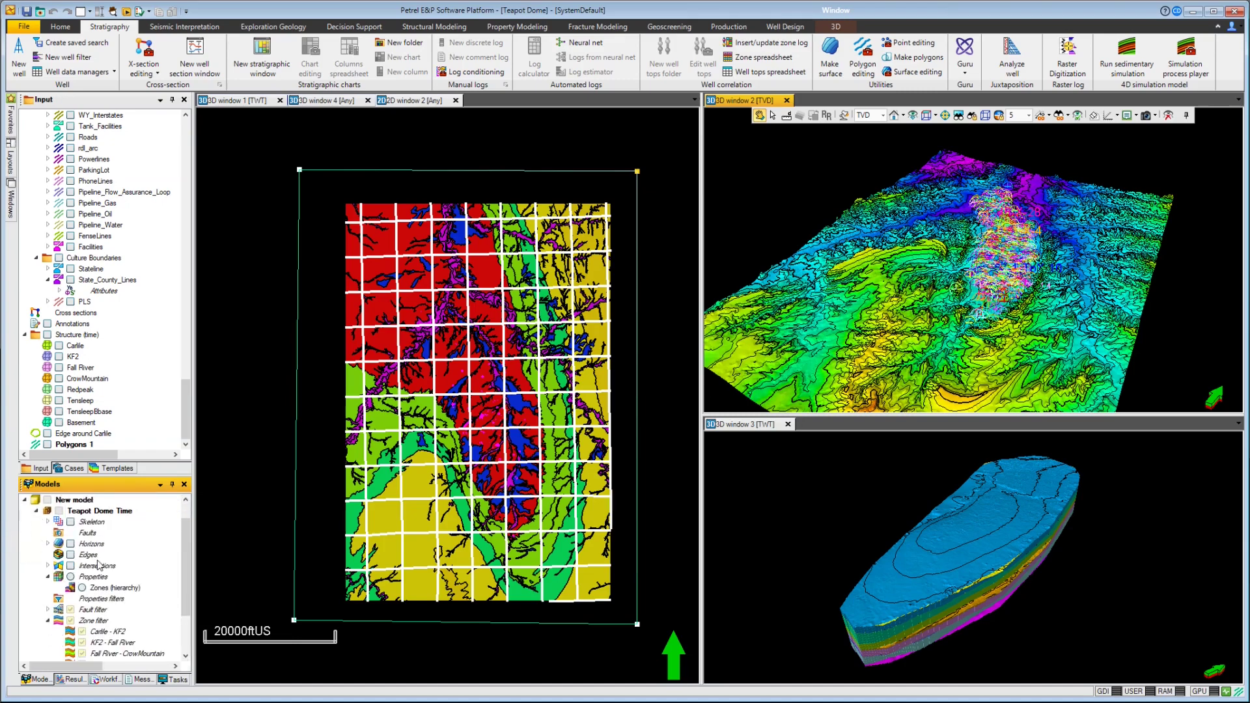
{"action": "scroll", "coordinate": [96, 576], "scroll_direction": "down", "scroll_amount": 1}
{"action": "scroll", "coordinate": [95, 580], "scroll_direction": "up", "scroll_amount": 3}
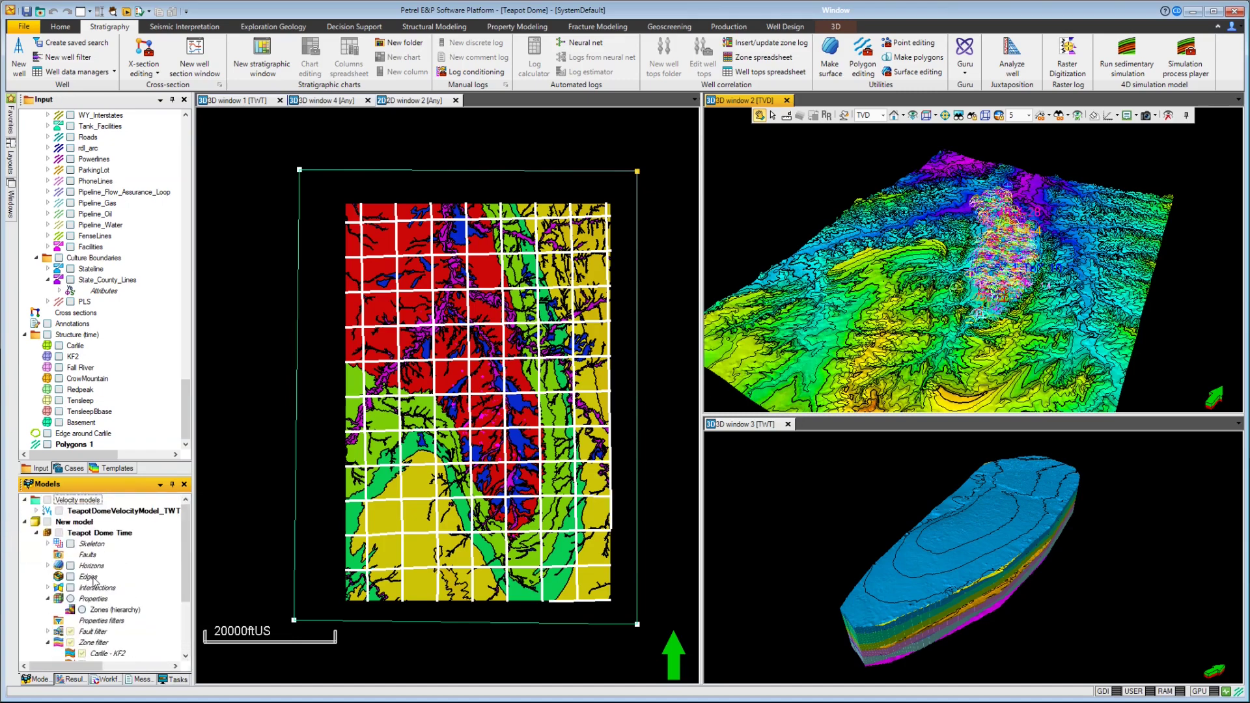
- Review the settings of the Porosity template among the petrophysical templates and close them with no edits
{"action": "left_click", "coordinate": [120, 467]}
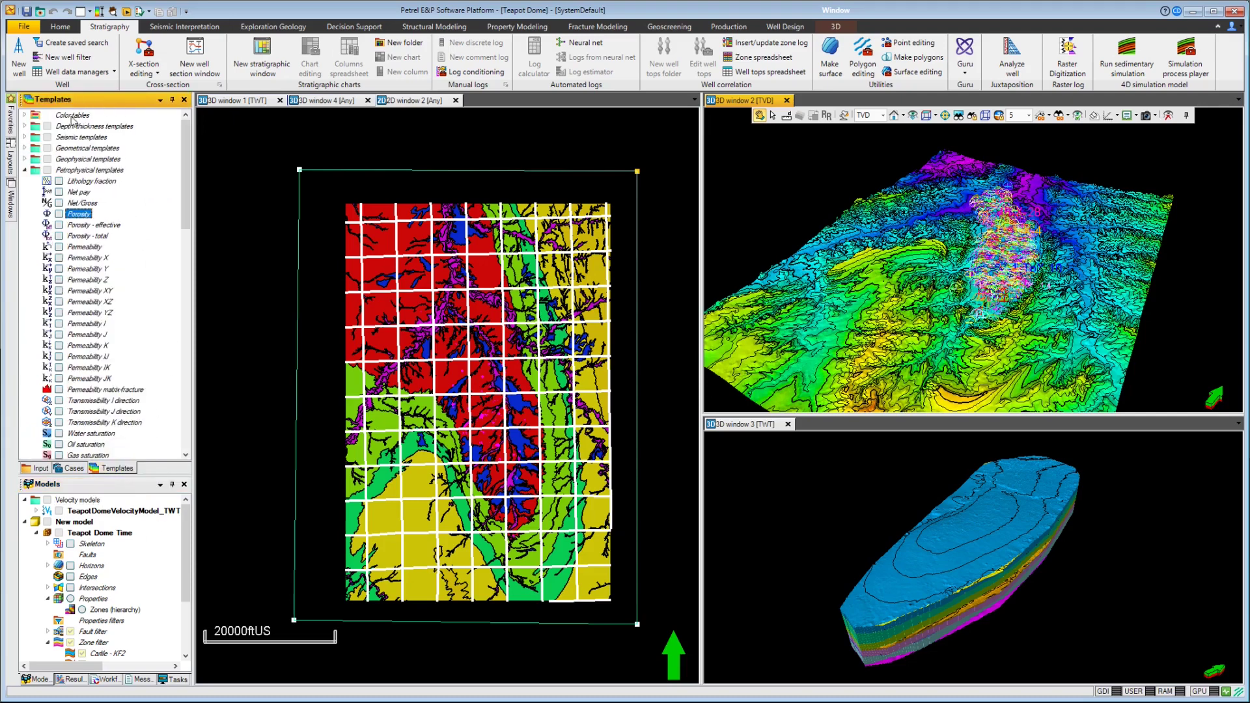
{"action": "double_click", "coordinate": [81, 215]}
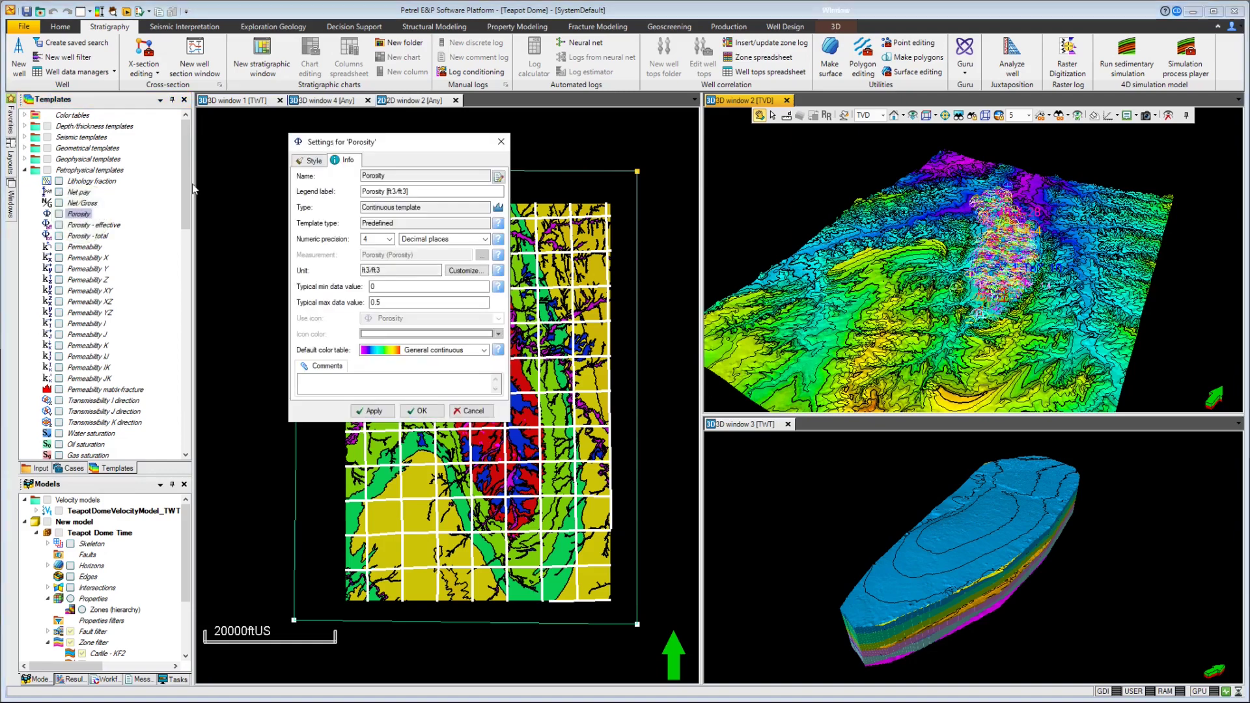
{"action": "left_click_drag", "start_coordinate": [367, 142], "coordinate": [330, 144]}
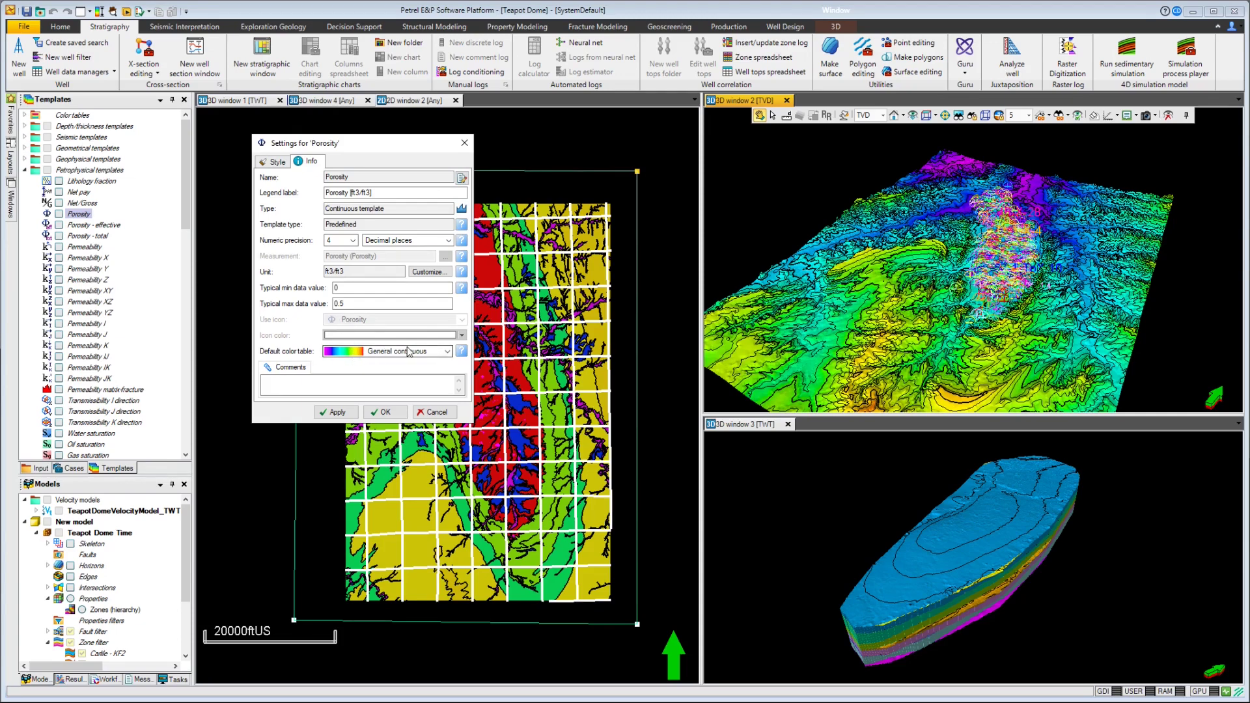
{"action": "left_click", "coordinate": [385, 413]}
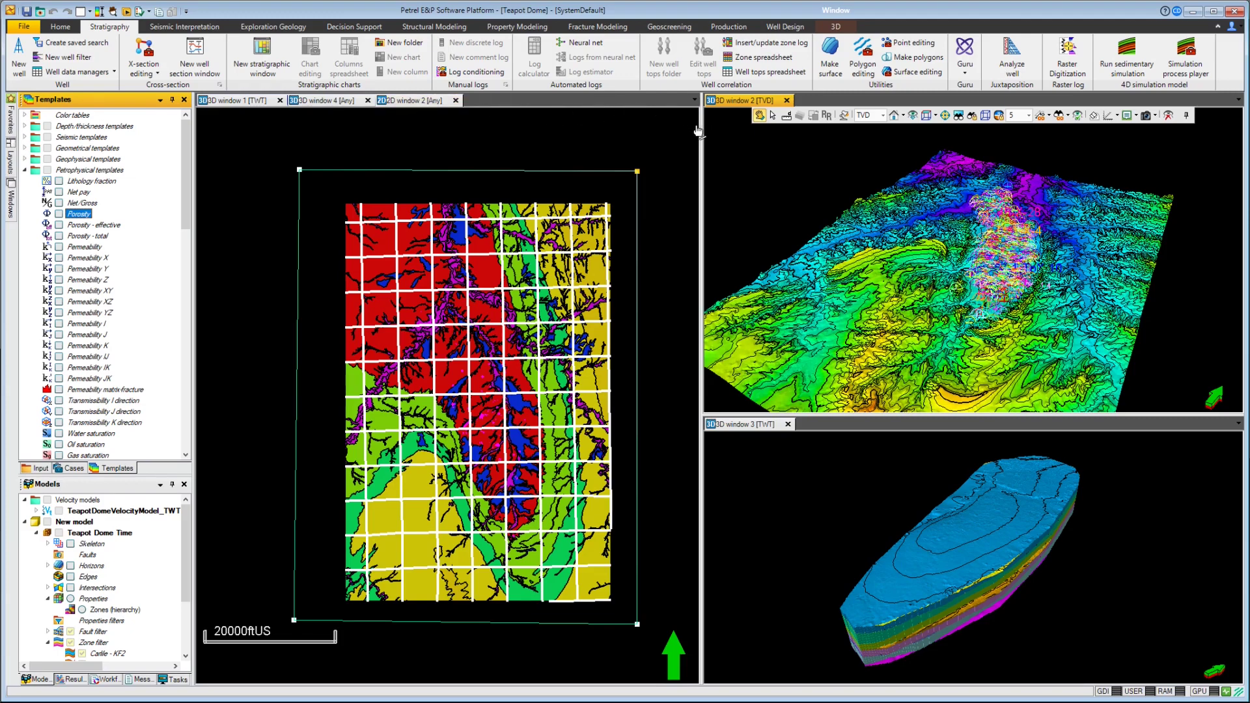
- Widen the area holding the tabbed windows, view 3D window 4, and return to 2D window 2
{"action": "mouse_move", "coordinate": [702, 132]}
{"action": "left_mouse_down"}
{"action": "mouse_move", "coordinate": [659, 132]}
{"action": "mouse_move", "coordinate": [725, 132]}
{"action": "left_mouse_up"}
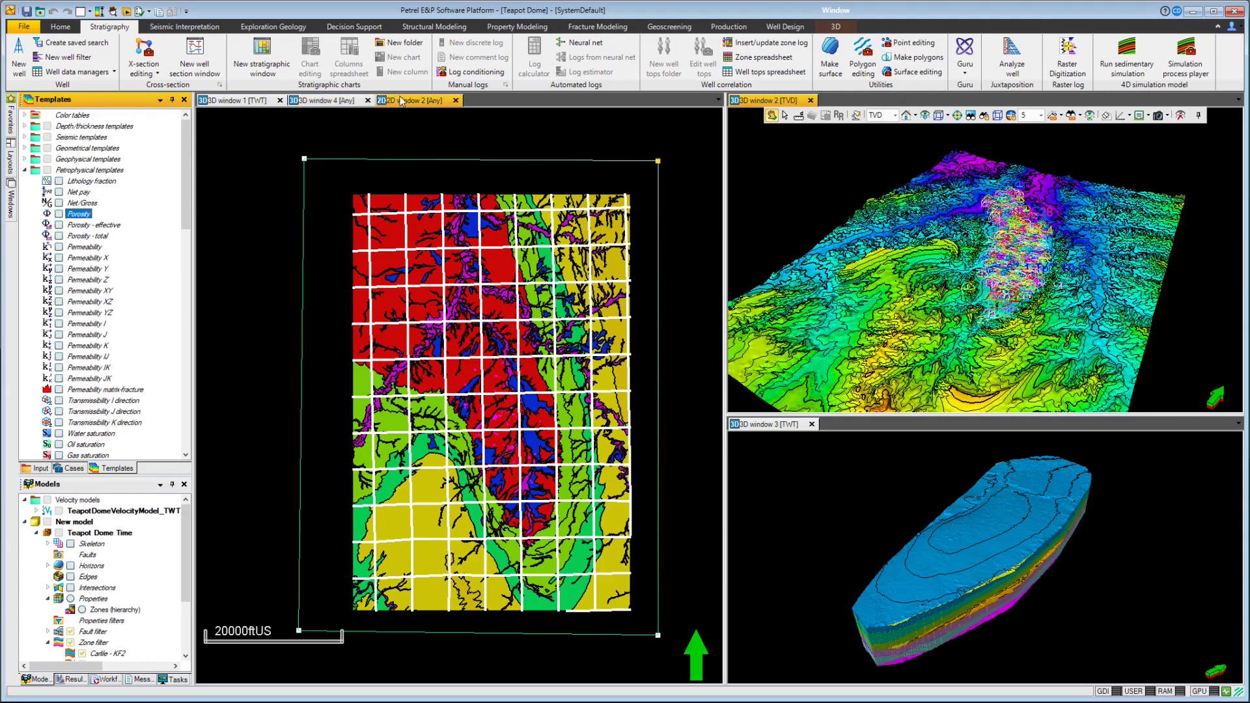
{"action": "left_click", "coordinate": [346, 99]}
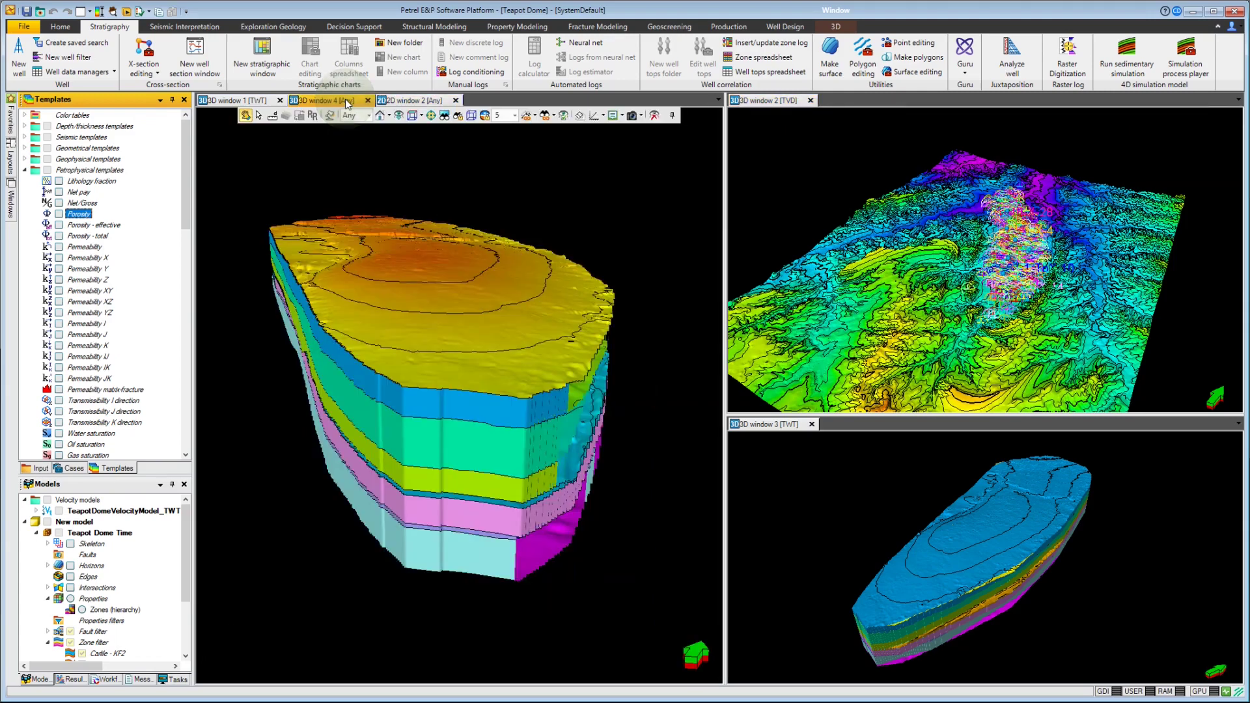
{"action": "left_click", "coordinate": [411, 100]}
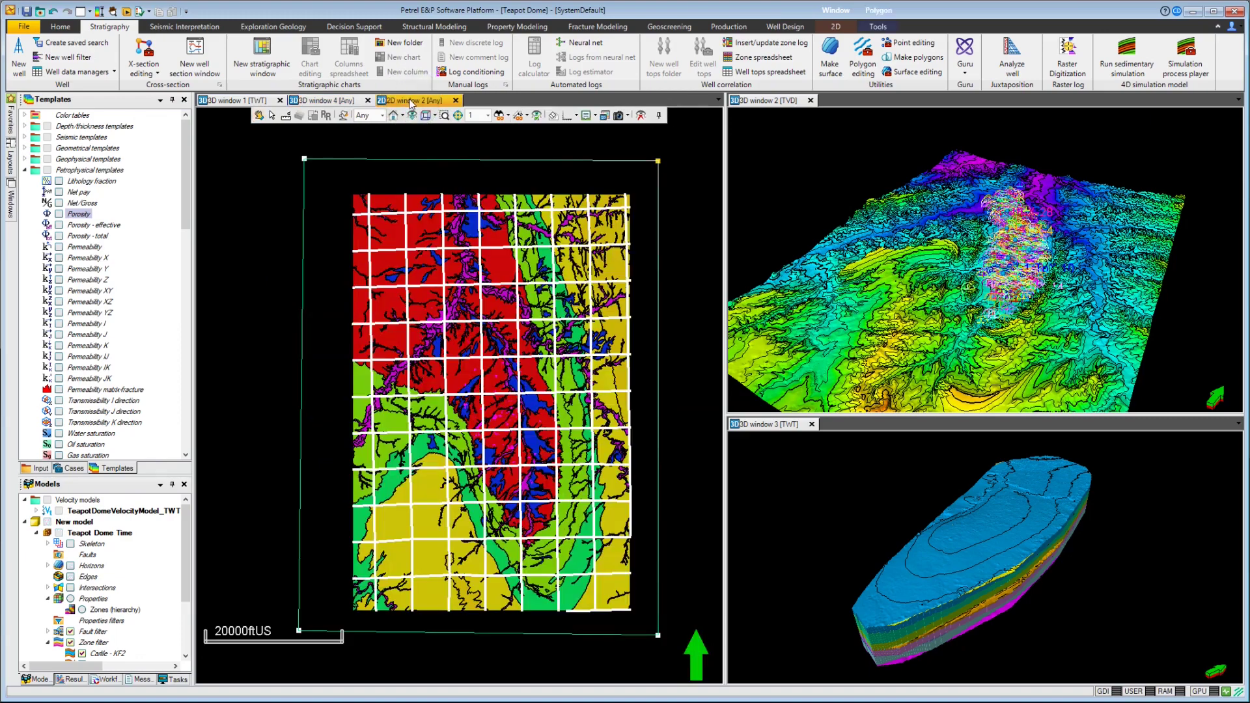
- Maximize and restore 2D window 2, and dock it beneath the group holding 3D windows 1 and 4
{"action": "double_click", "coordinate": [416, 99]}
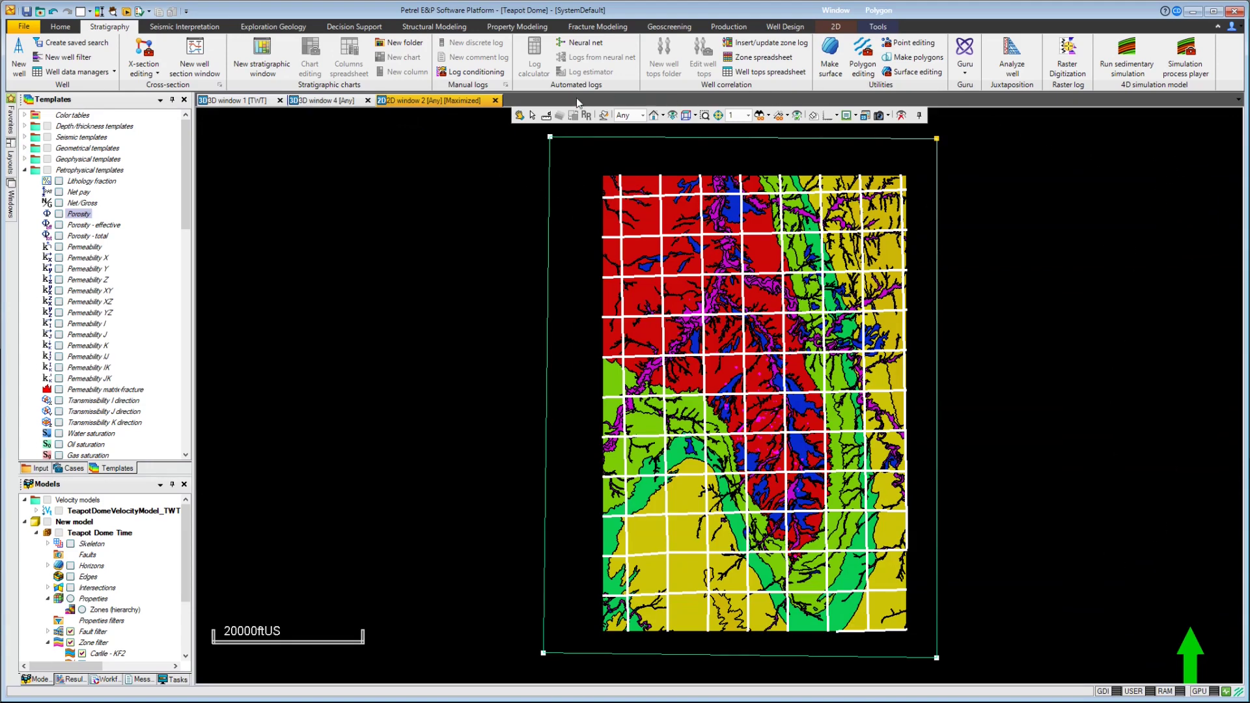
{"action": "double_click", "coordinate": [419, 99]}
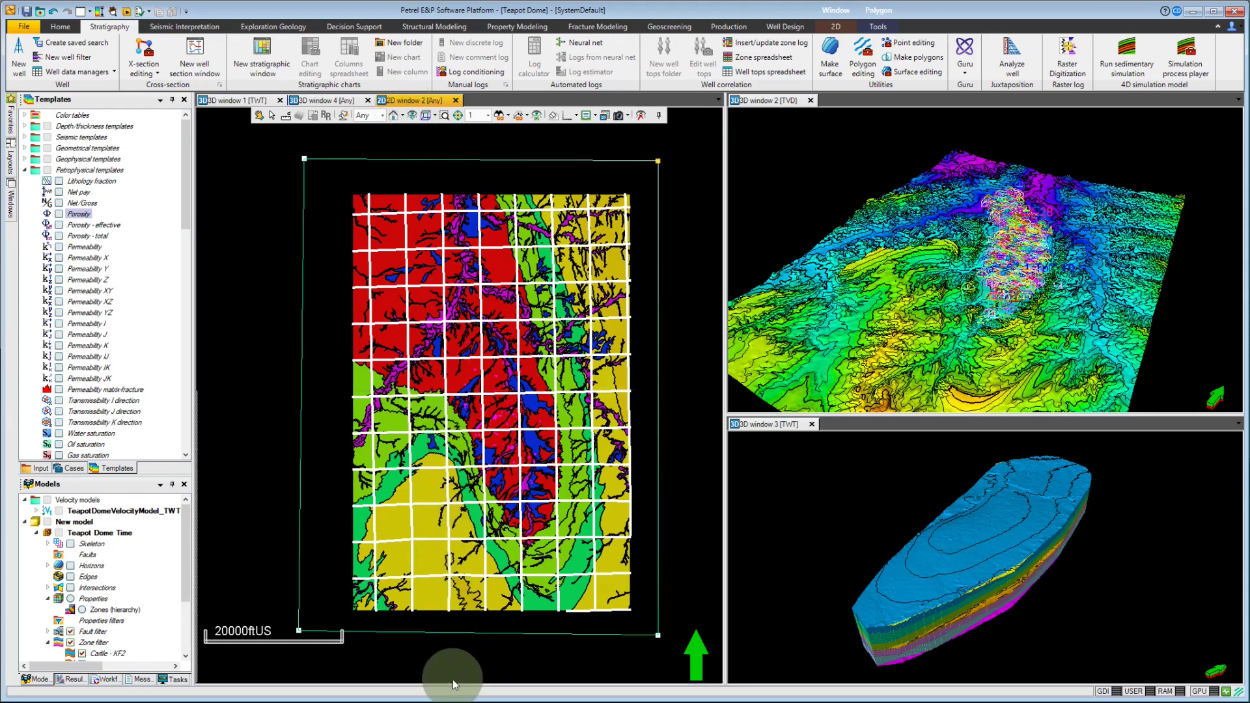
{"action": "left_click_drag", "start_coordinate": [454, 684], "coordinate": [456, 684]}
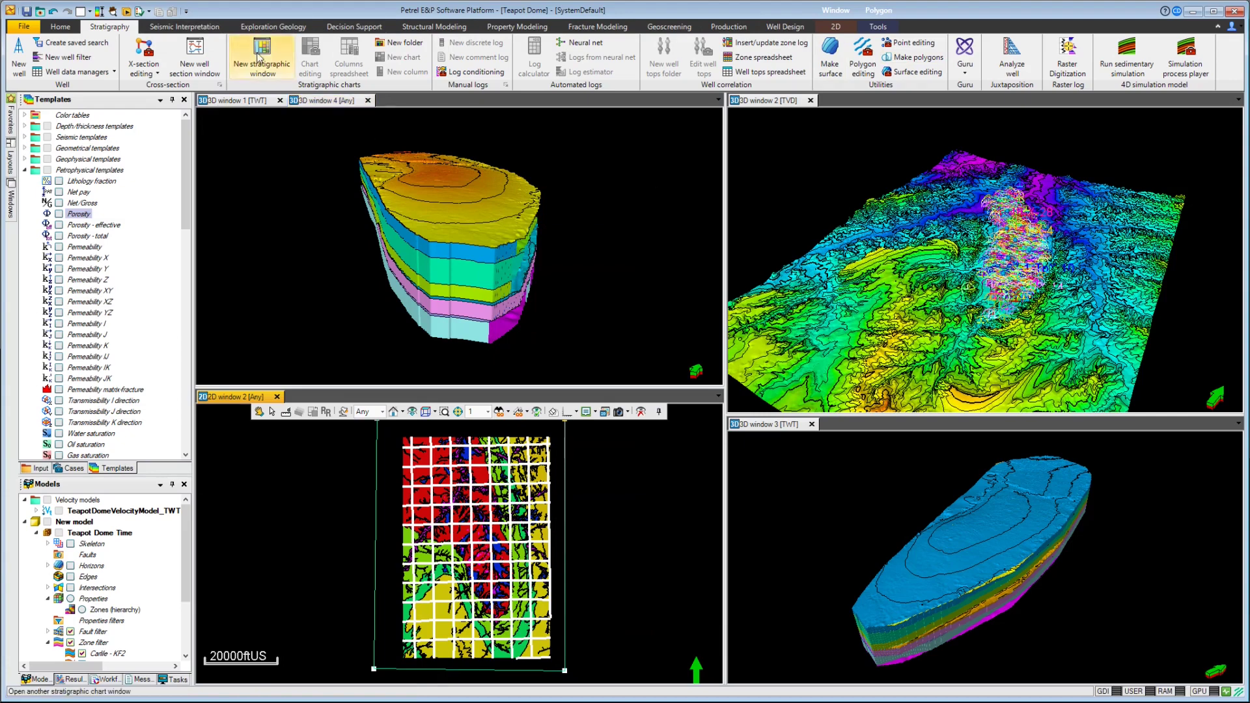
- Look over the Seismic Interpretation and Exploration Geology tool sets
{"action": "left_click", "coordinate": [178, 30]}
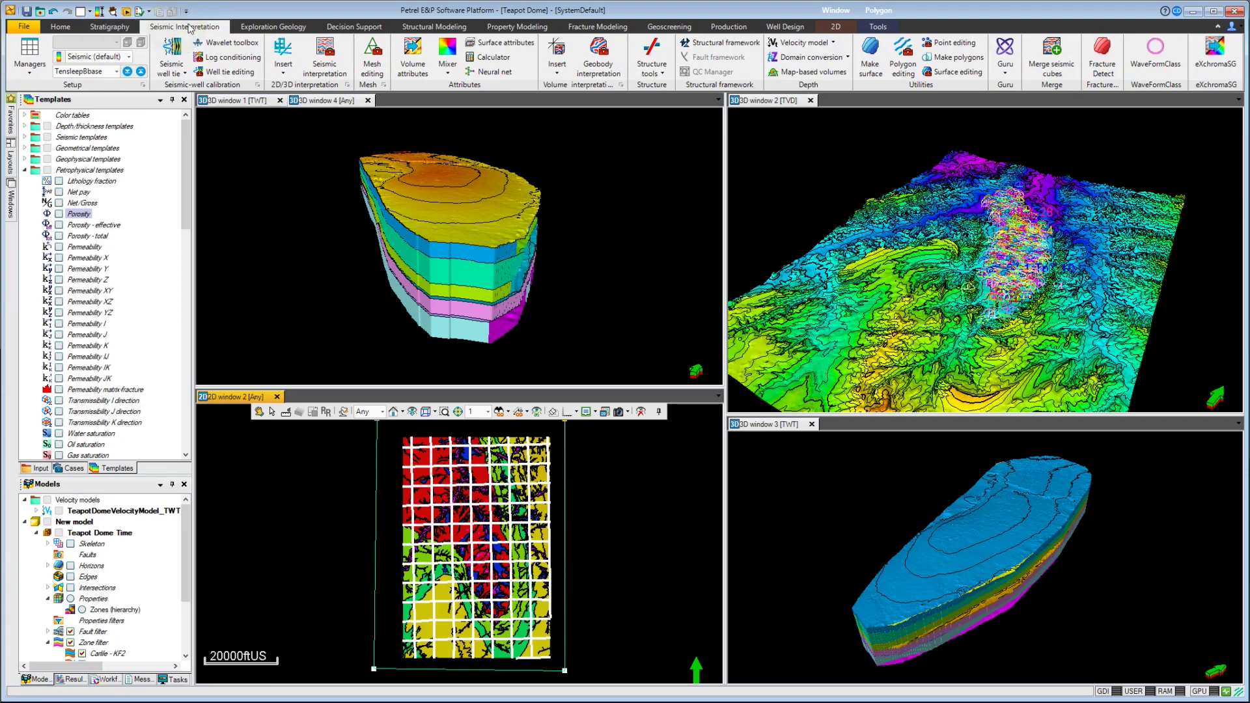
{"action": "left_click", "coordinate": [257, 26]}
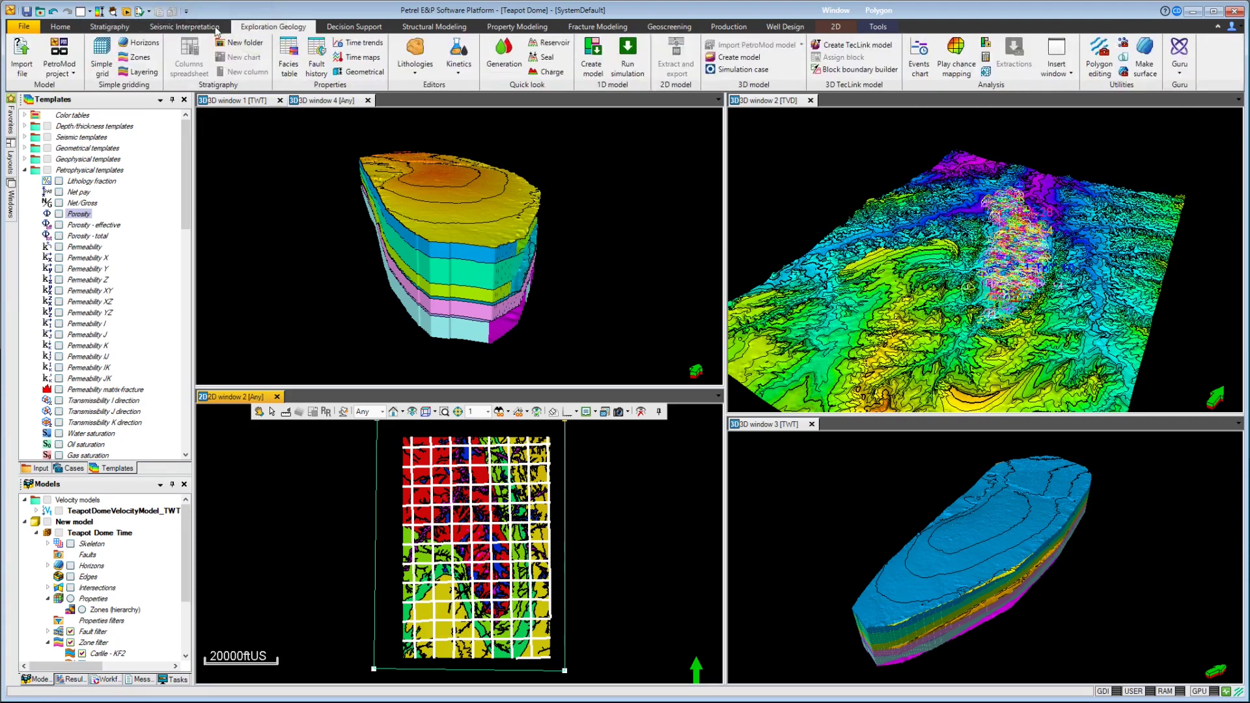
- Switch the perspective to the one offering reservoir engineering, simulation and geomechanics tools, and show its Stratigraphy tools
{"action": "left_click", "coordinate": [61, 27]}
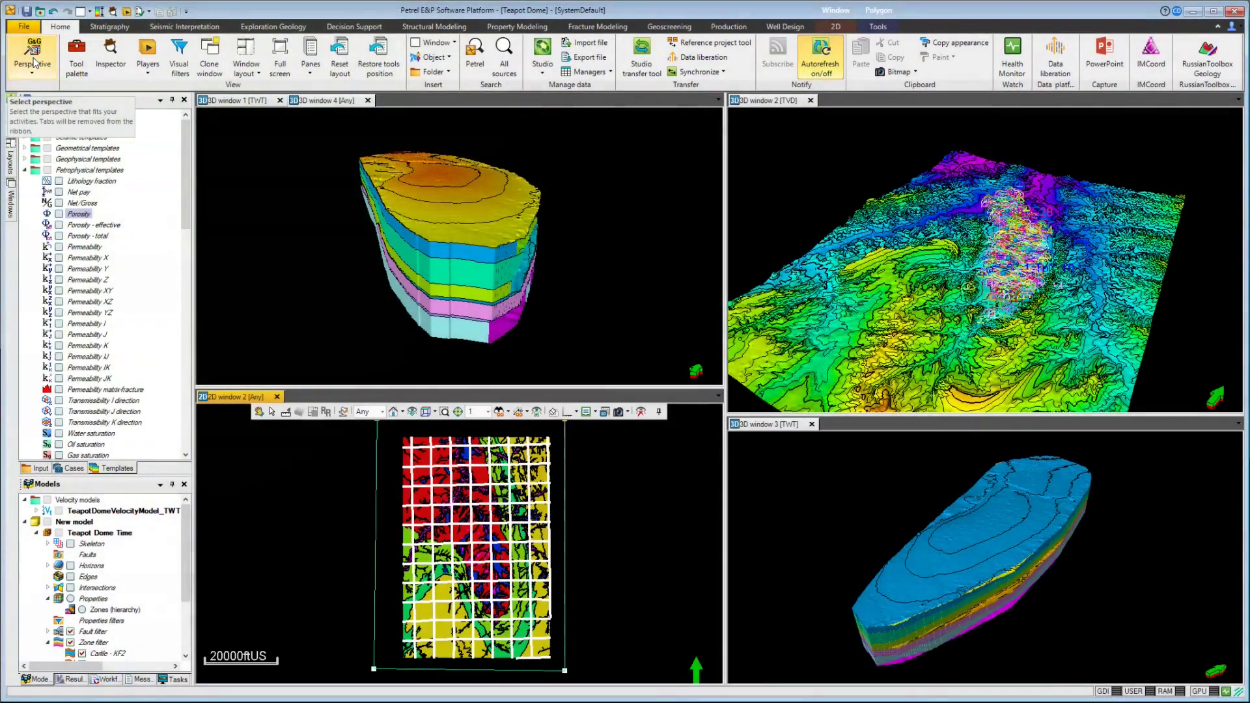
{"action": "left_click", "coordinate": [33, 68]}
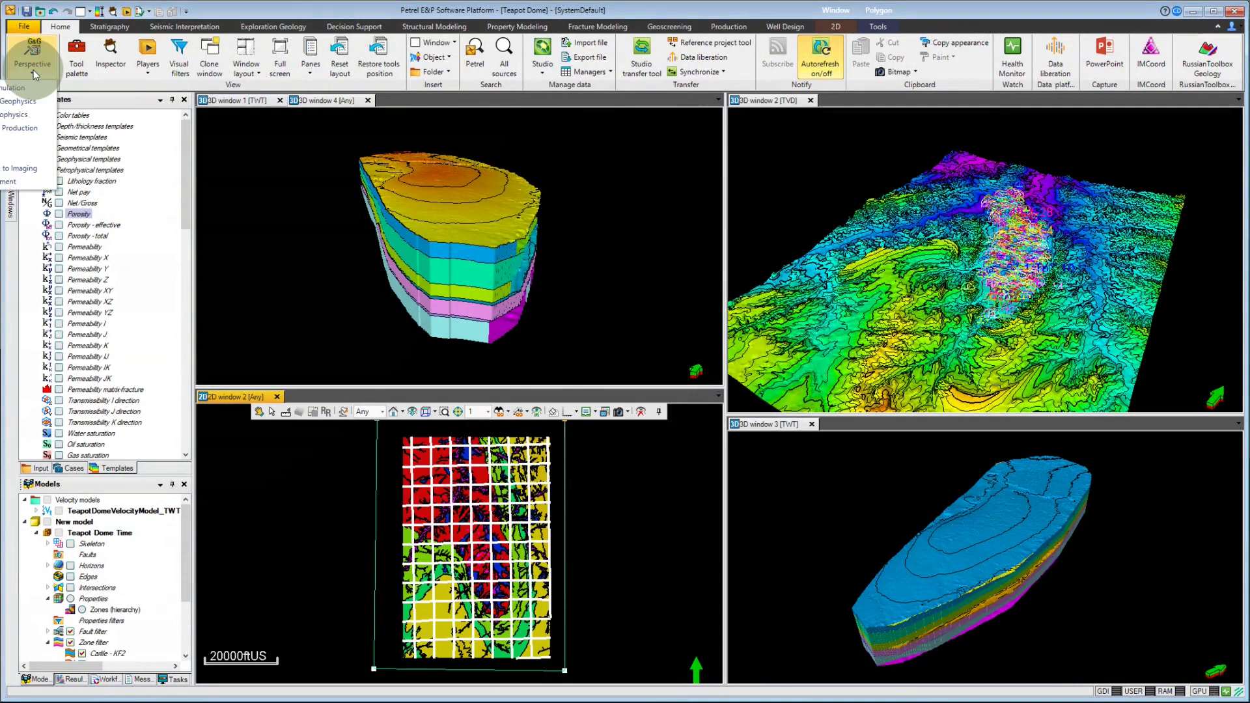
{"action": "left_click", "coordinate": [45, 104]}
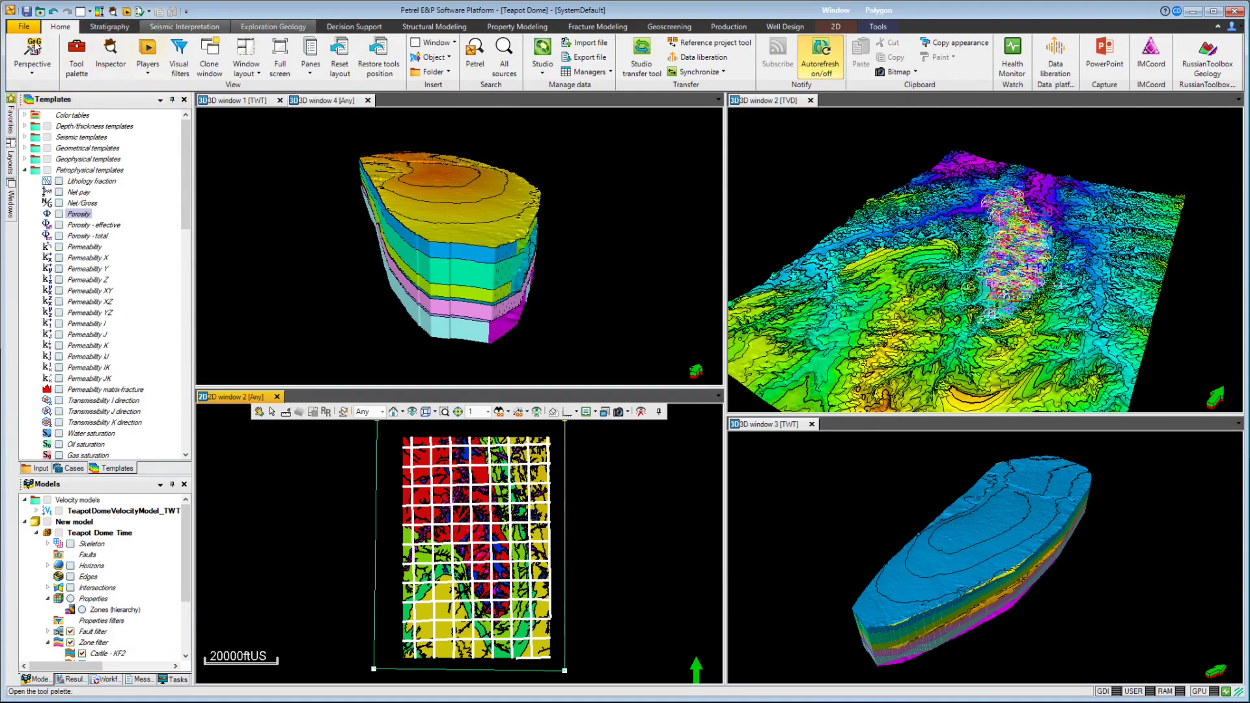
{"action": "left_click", "coordinate": [32, 62]}
{"action": "left_click", "coordinate": [35, 155]}
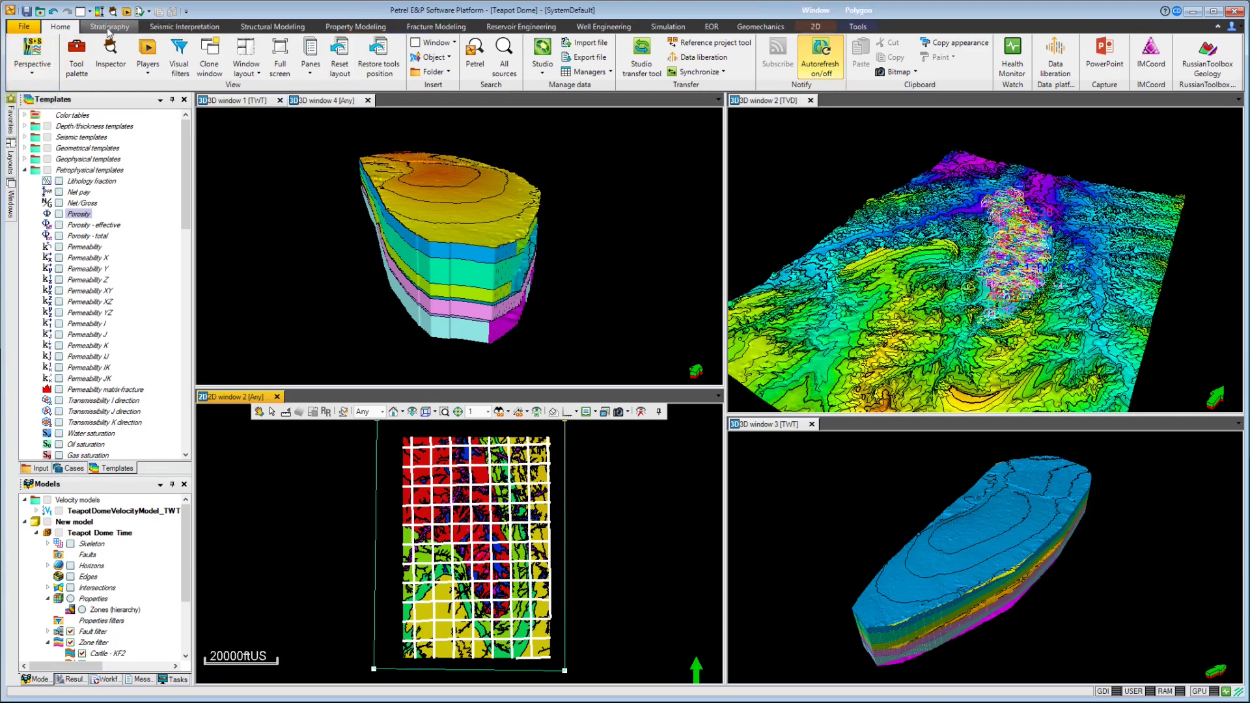
{"action": "left_click", "coordinate": [108, 27]}
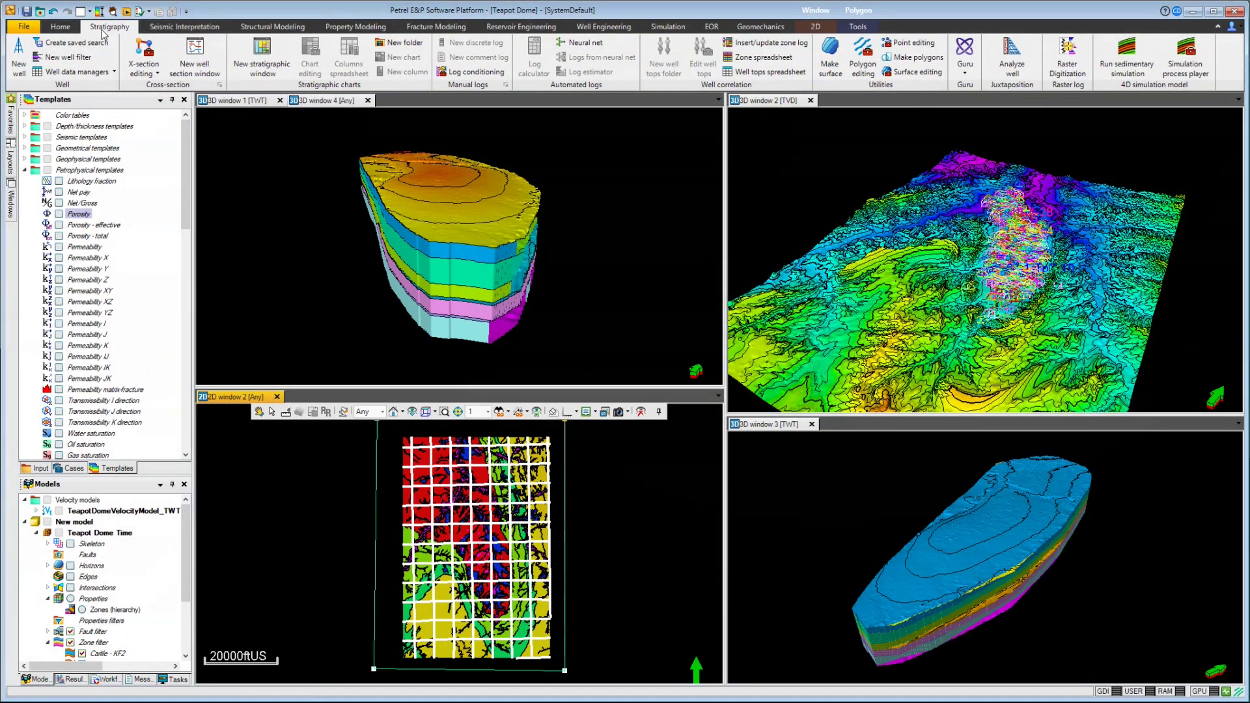
- Maximize 2D window 2, start Polygon editing from the seismic interpretation tools, and place the tool palette clear of the map
{"action": "left_click", "coordinate": [179, 29]}
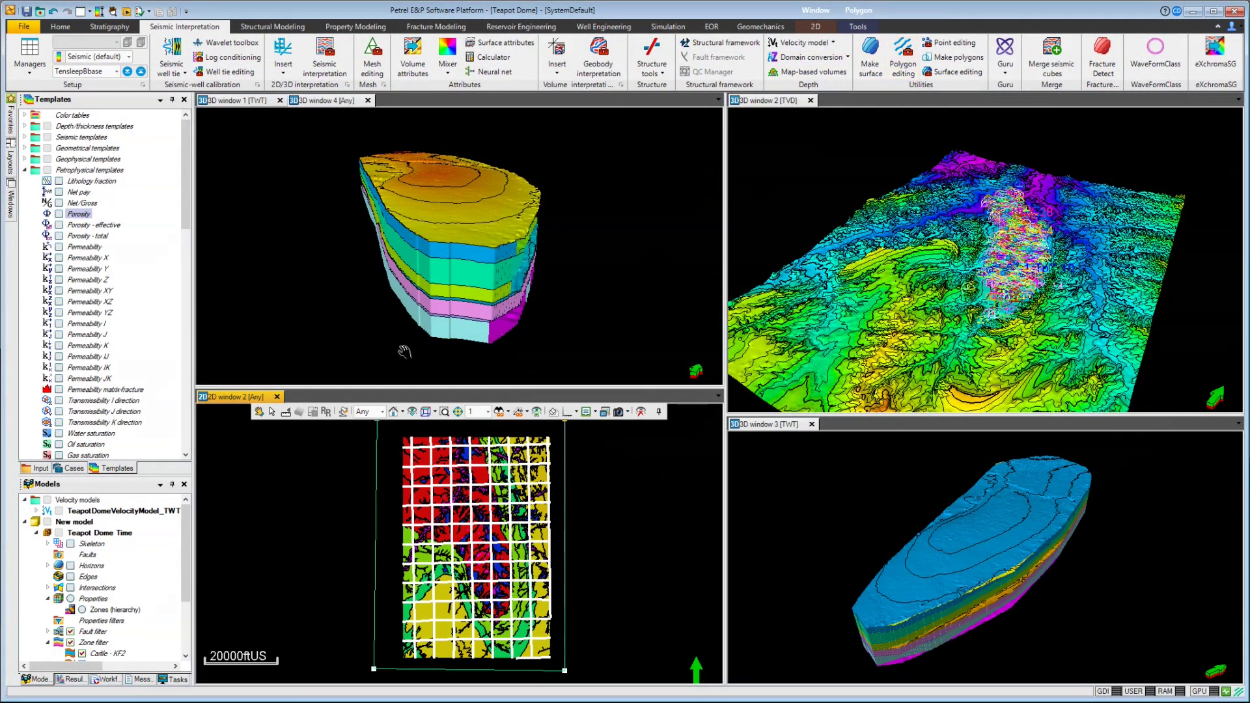
{"action": "double_click", "coordinate": [239, 401]}
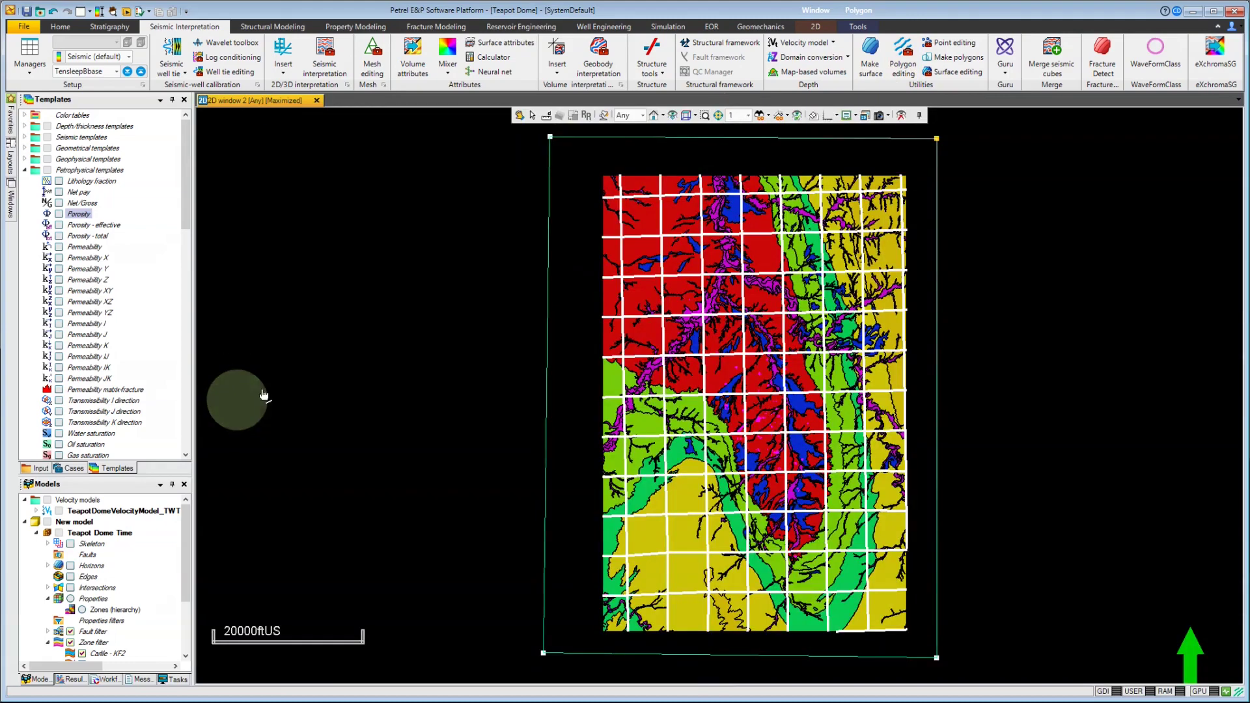
{"action": "left_click", "coordinate": [897, 70]}
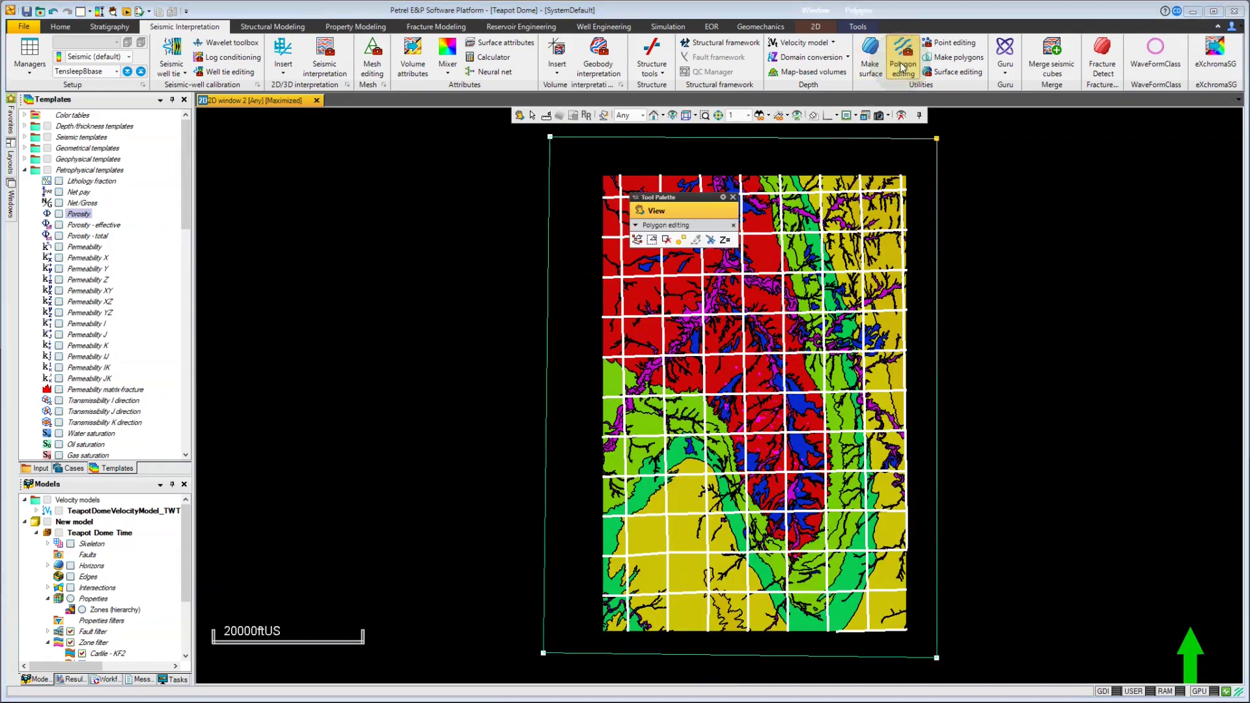
{"action": "left_click_drag", "start_coordinate": [692, 197], "coordinate": [1007, 175]}
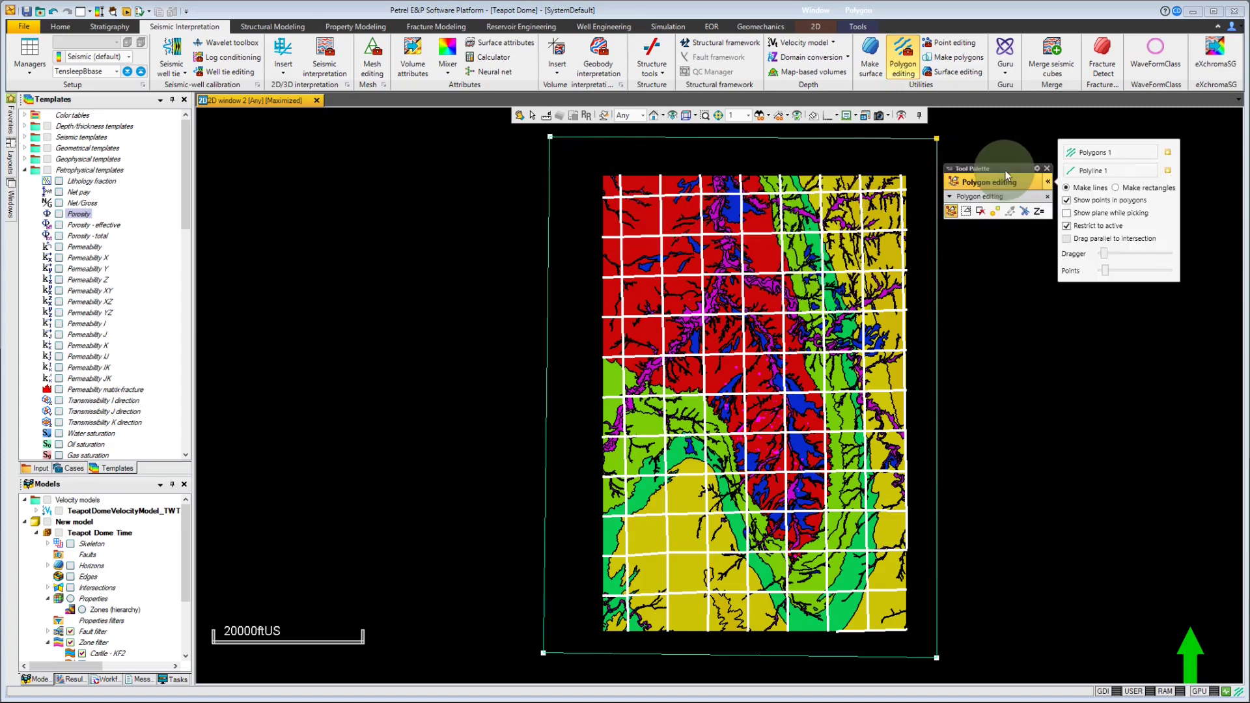
- Move the two upper corner points of Polygons 1 inward toward the map, then restore the window layout and close the tool palette
{"action": "left_click", "coordinate": [996, 212]}
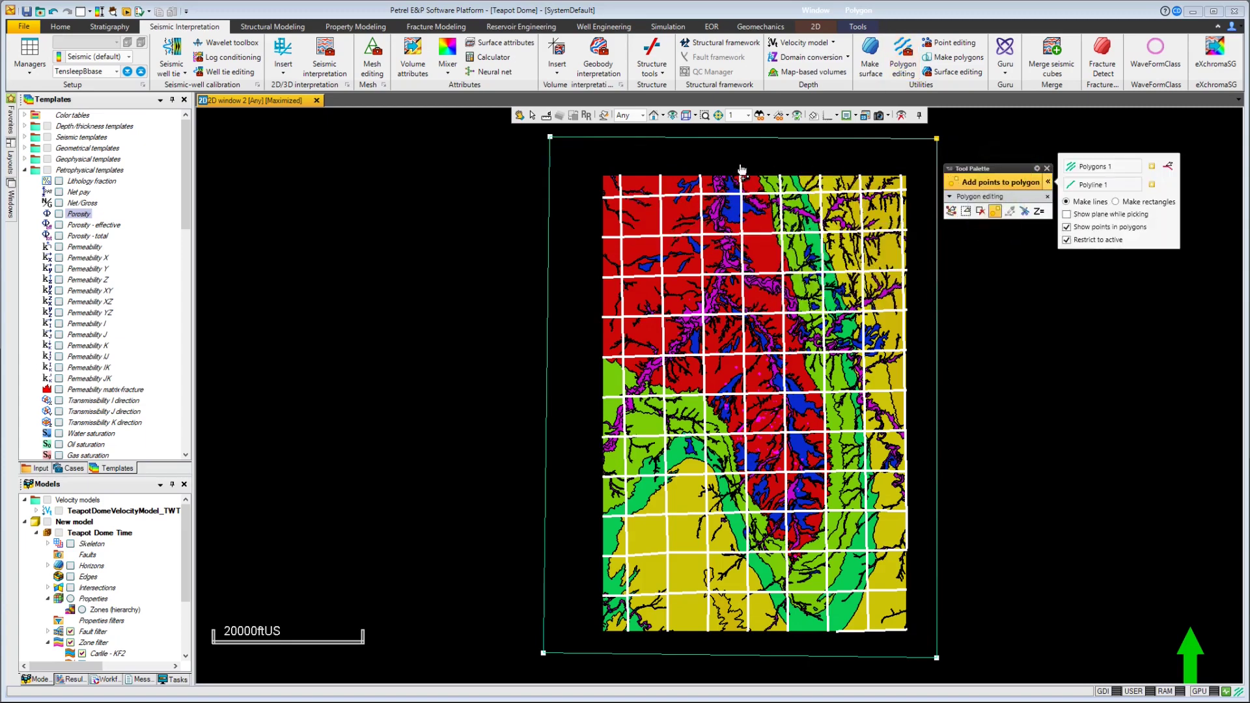
{"action": "left_click", "coordinate": [952, 212]}
{"action": "left_click_drag", "start_coordinate": [938, 139], "coordinate": [922, 157]}
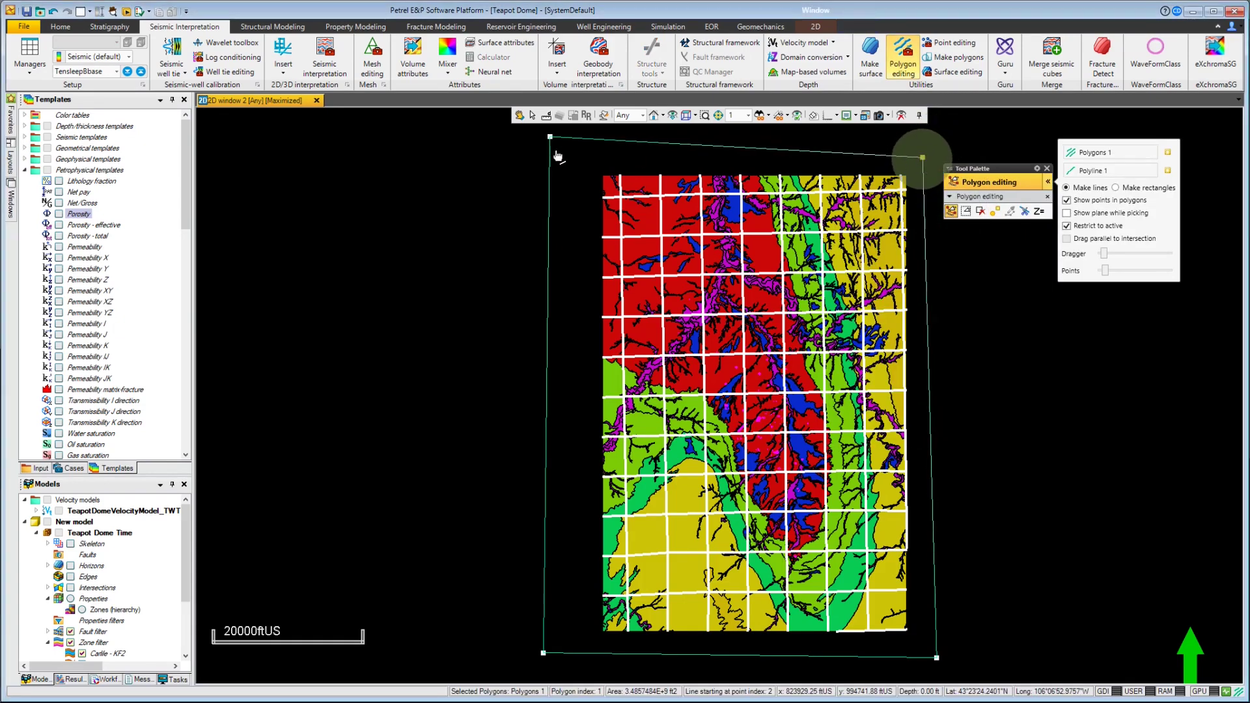
{"action": "left_click_drag", "start_coordinate": [551, 138], "coordinate": [574, 160]}
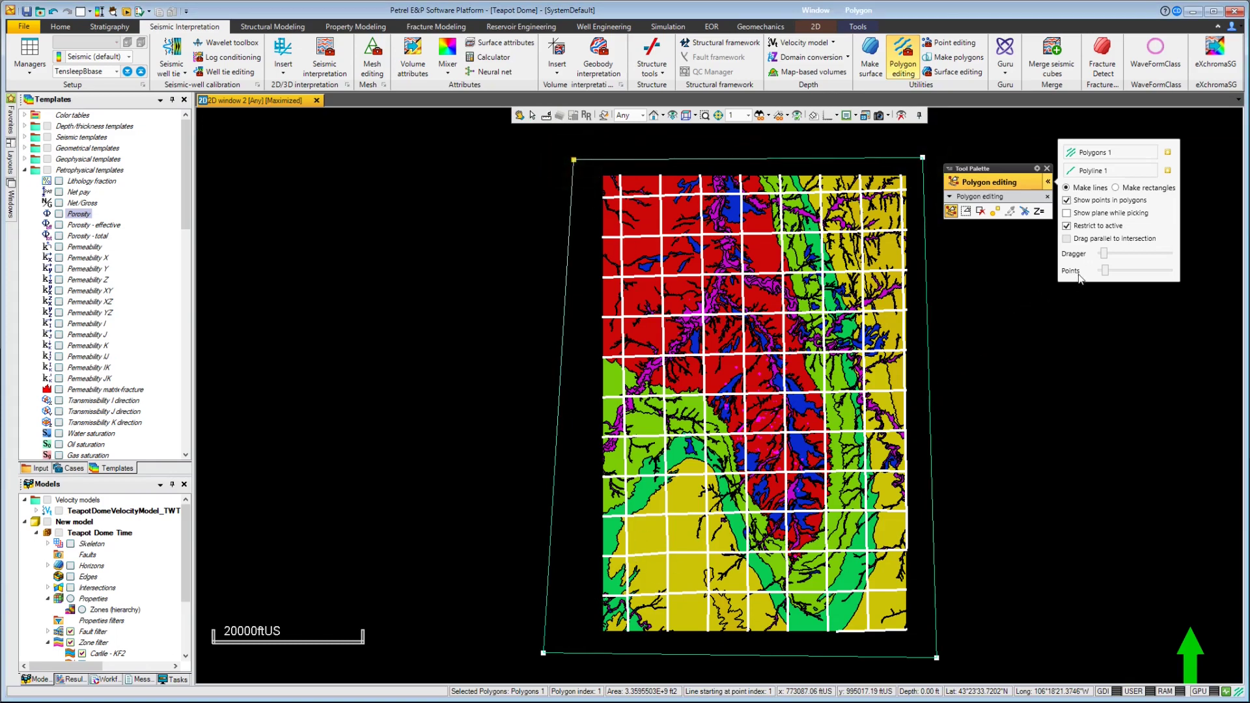
{"action": "double_click", "coordinate": [248, 101]}
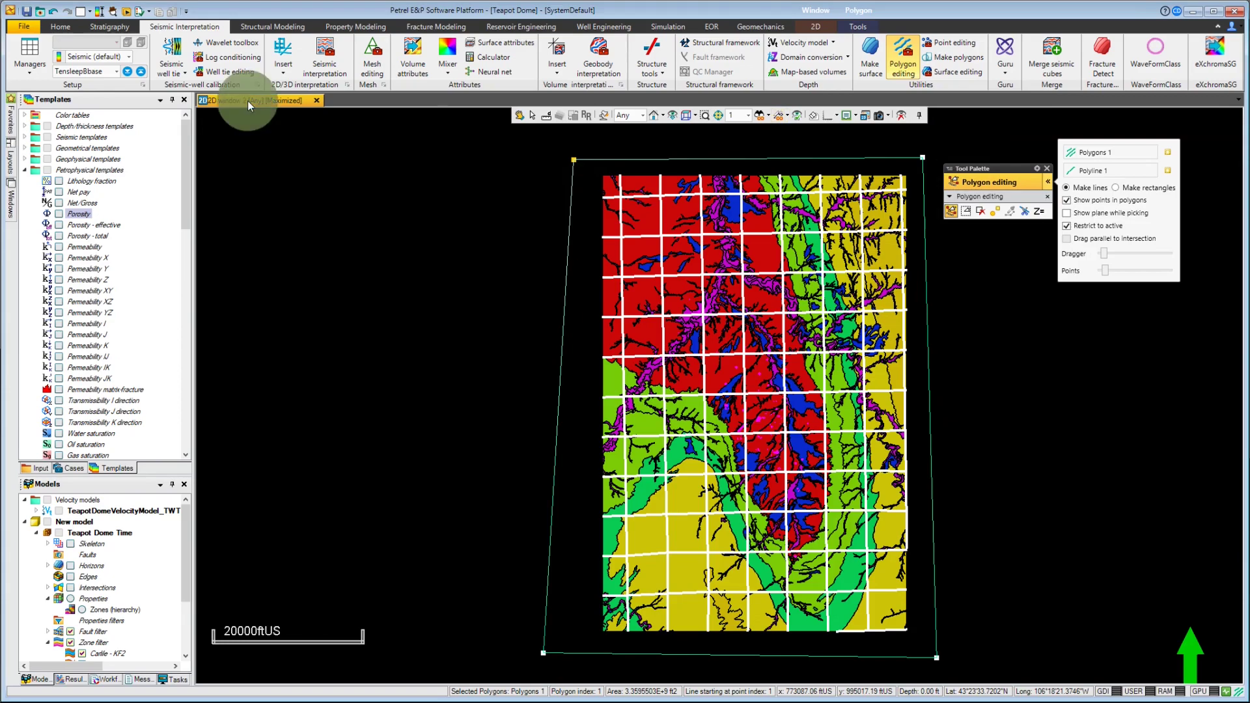
{"action": "left_click", "coordinate": [1047, 169]}
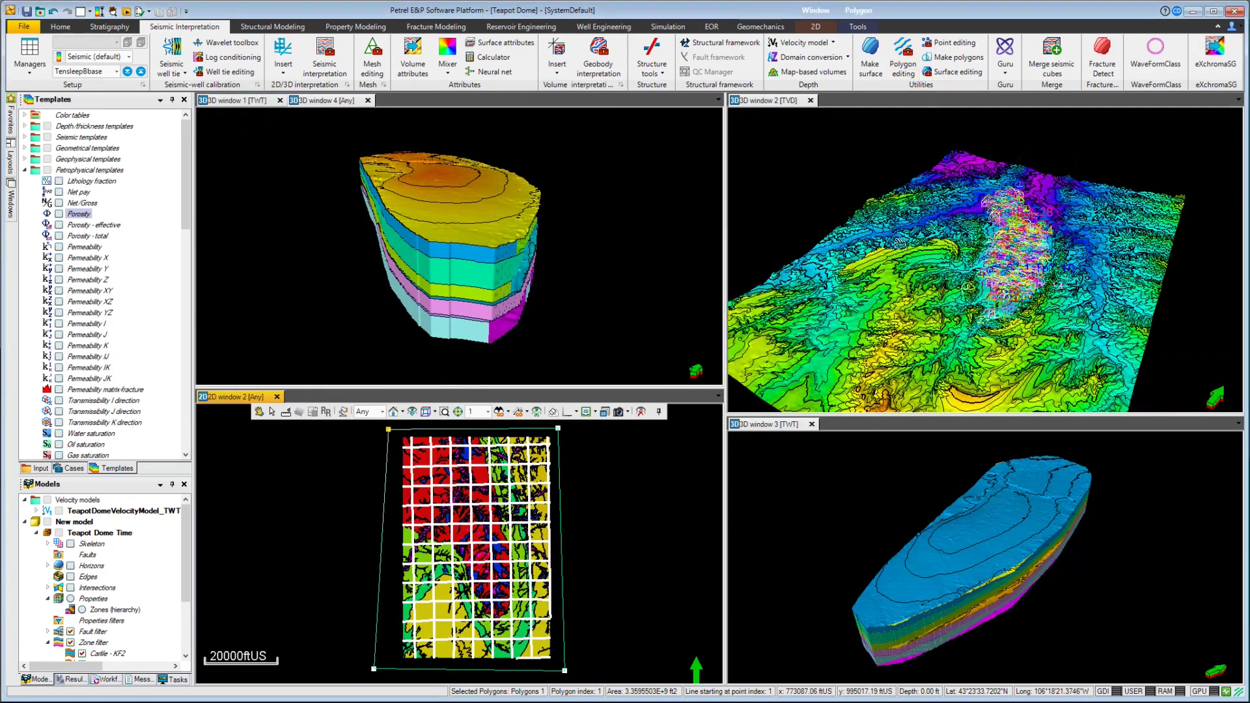